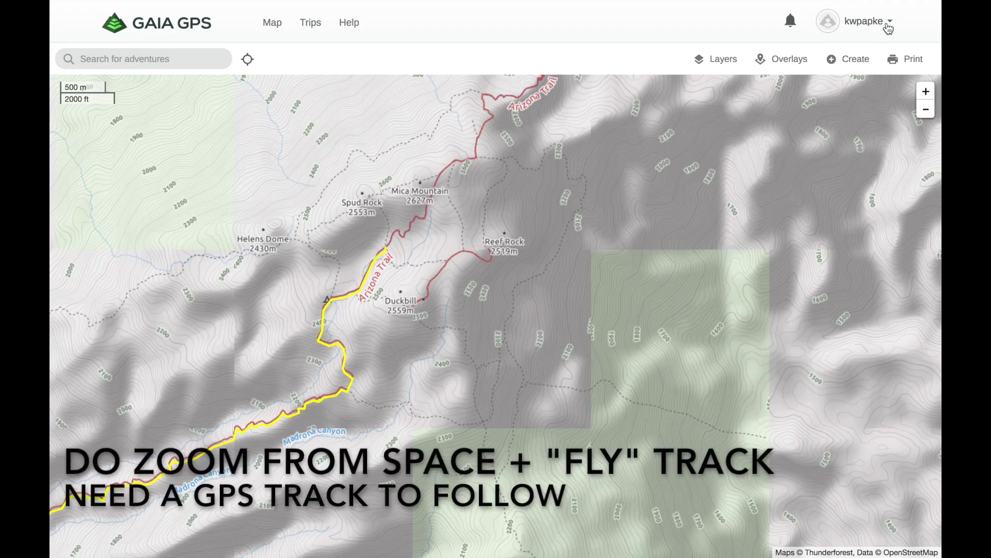
Step: From Gaia GPS Tracks, download the 'Boucher day 1 - Creek to redwall' track as KML
left_click(888, 26)
left_click(833, 55)
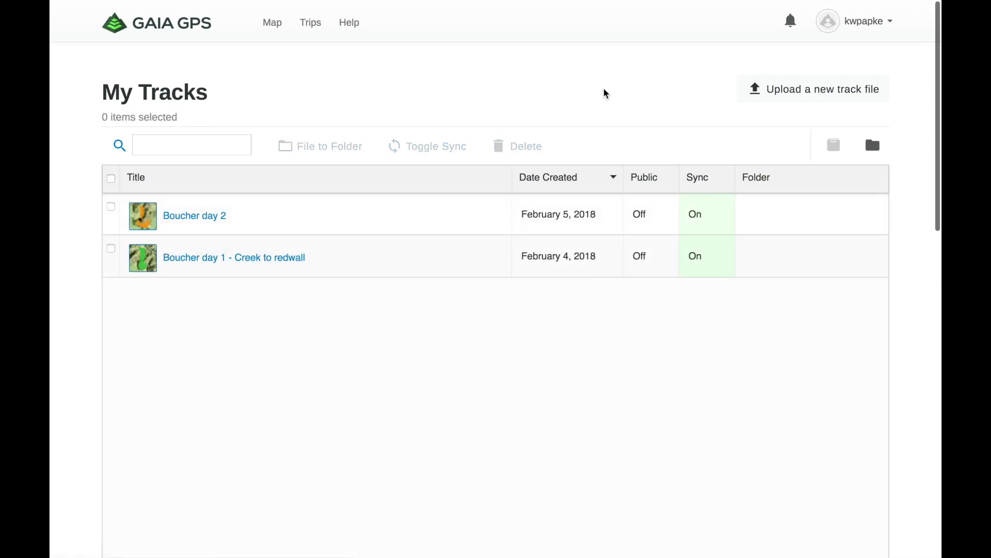
left_click(205, 259)
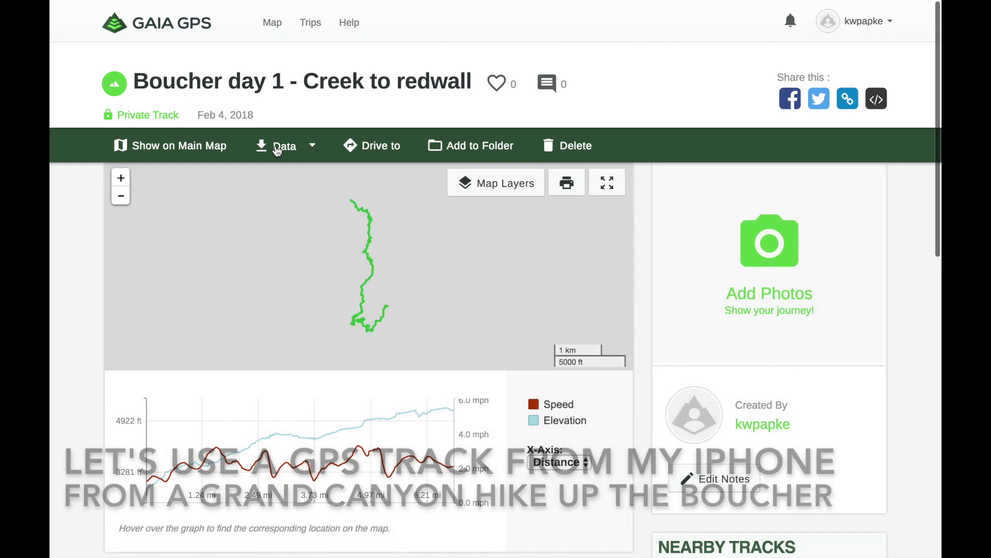
left_click(311, 147)
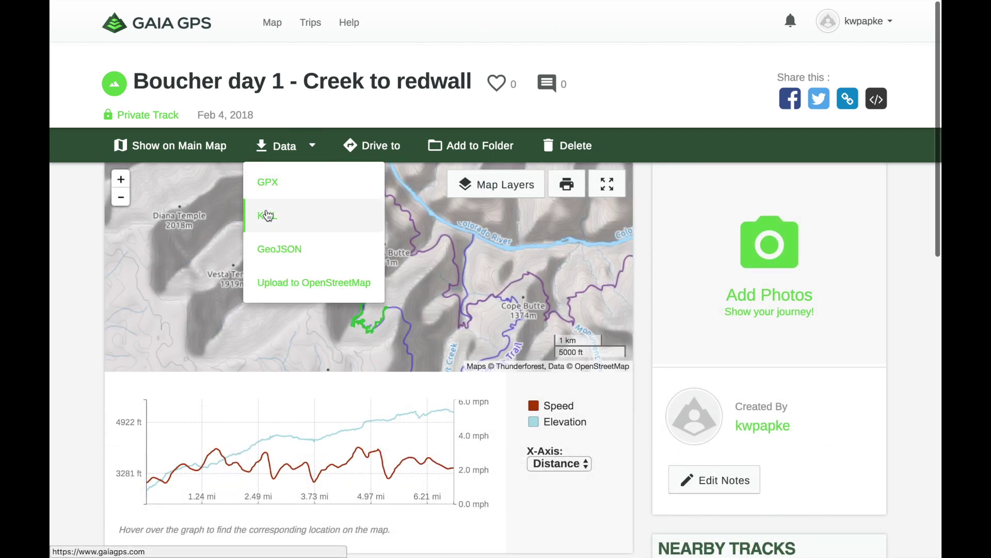
left_click(267, 215)
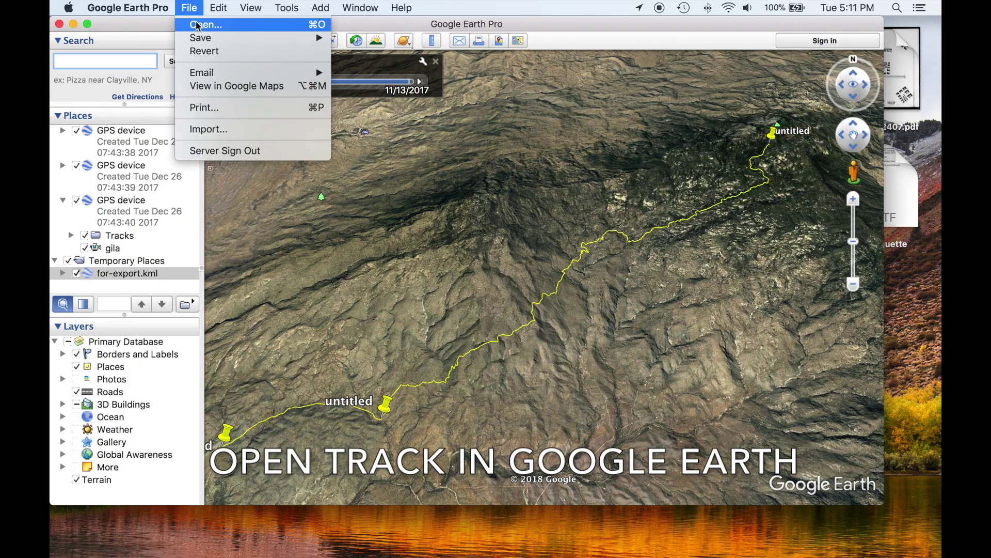
Step: Open boucher-day-1-creek-to-redwall.kml from the Downloads folder in Google Earth Pro
left_click(196, 25)
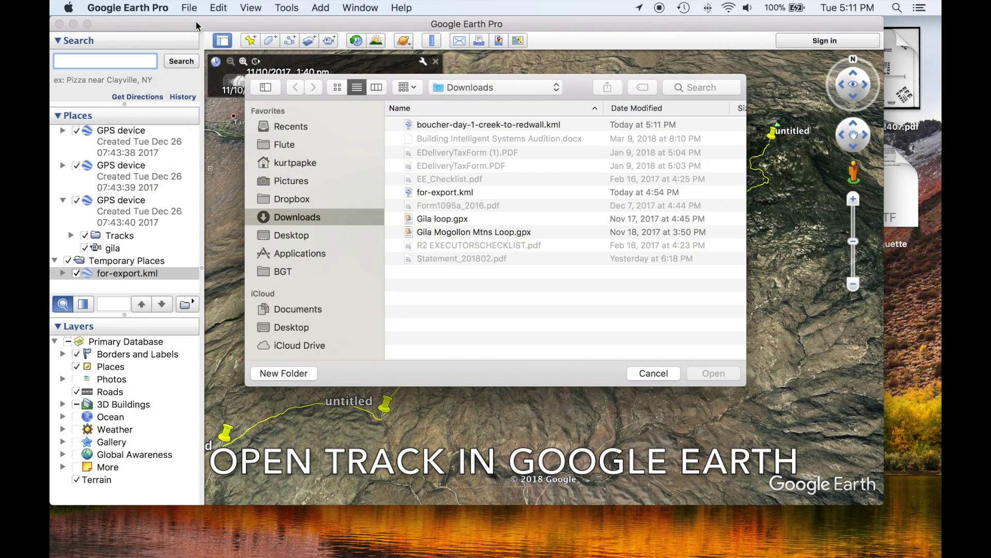
left_click(467, 125)
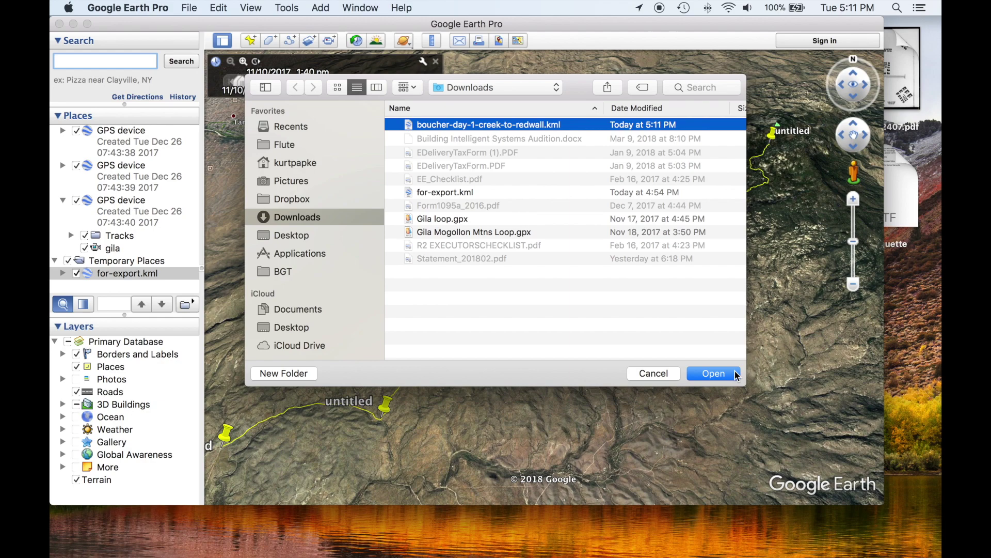
left_click(735, 371)
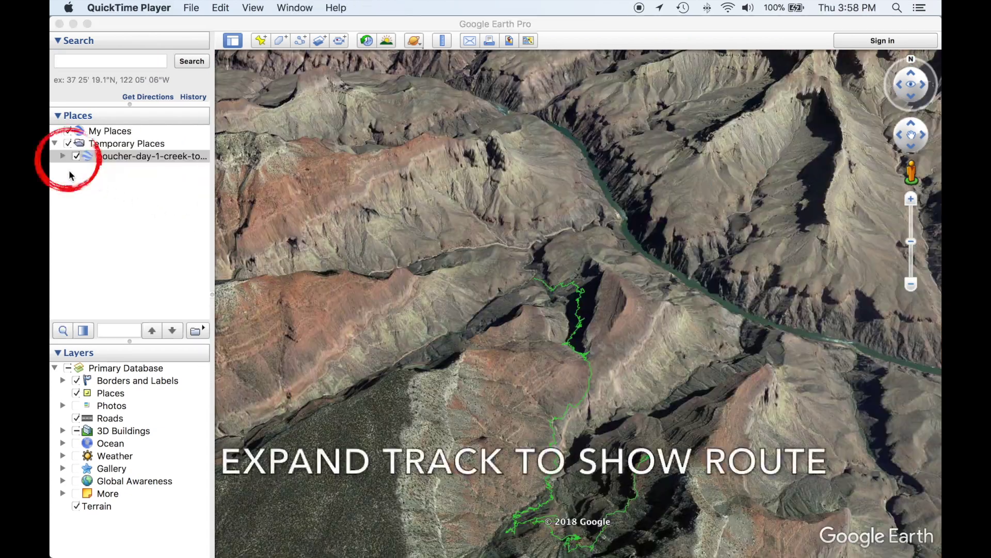
Step: Raise the Boucher day 1 route's line width to 2.0 in its Get Info style settings
left_click(63, 155)
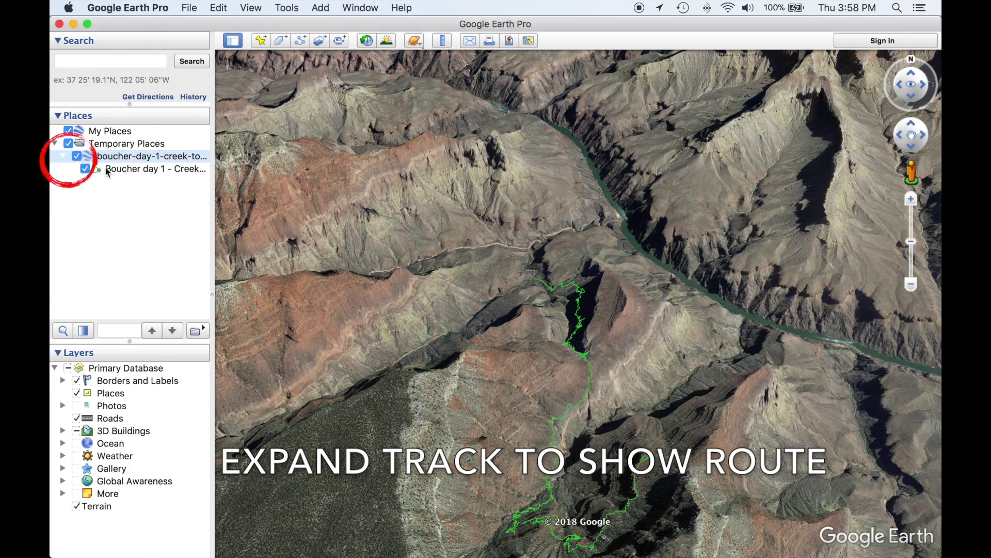
left_click(128, 171)
right_click(128, 170)
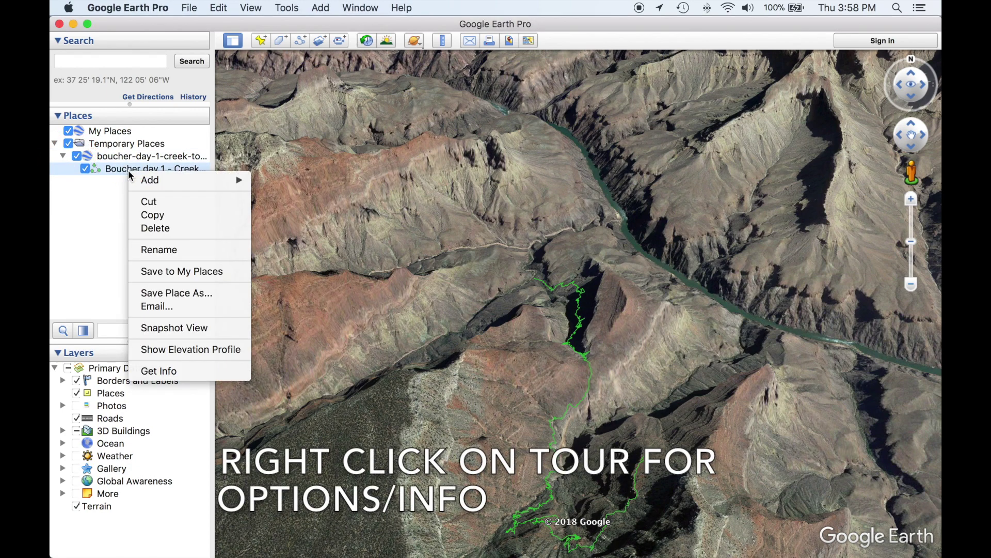
left_click(184, 371)
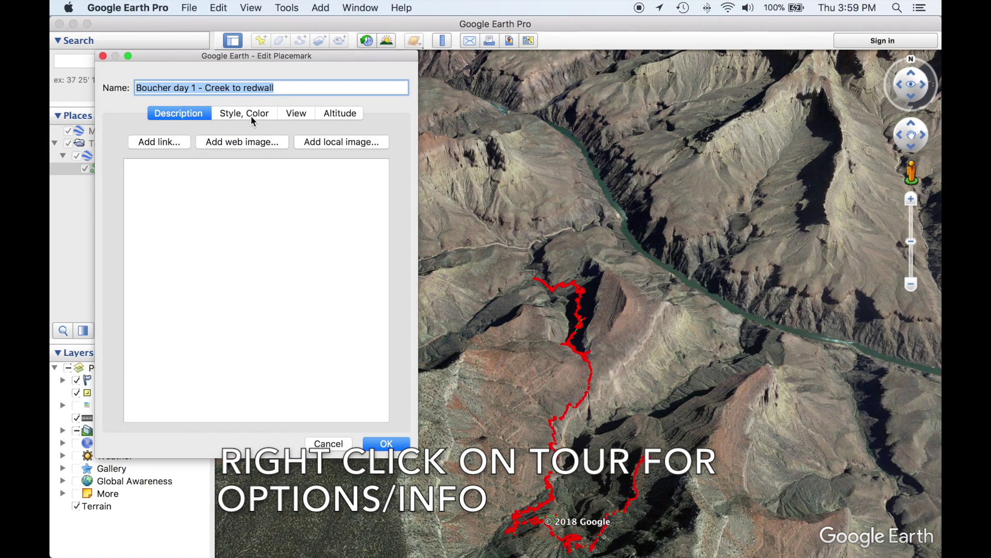
left_click(253, 118)
left_click(255, 164)
left_click(255, 163)
left_click(255, 163)
left_click(255, 163)
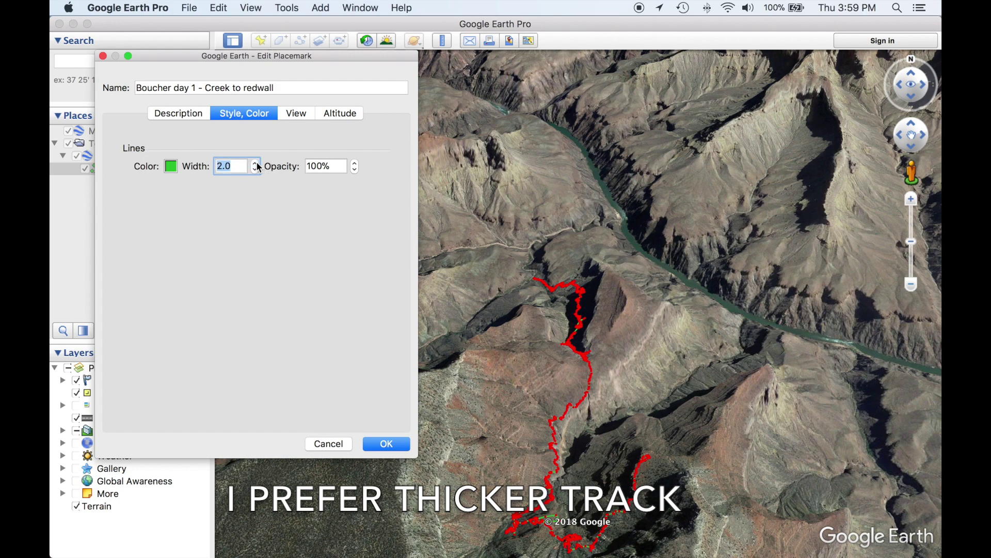
left_click(387, 444)
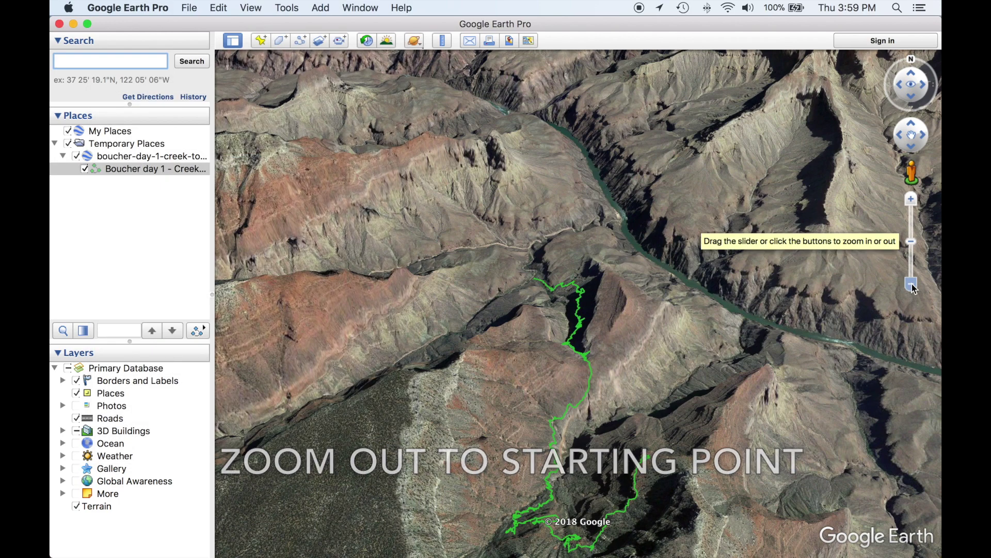
left_click(912, 285)
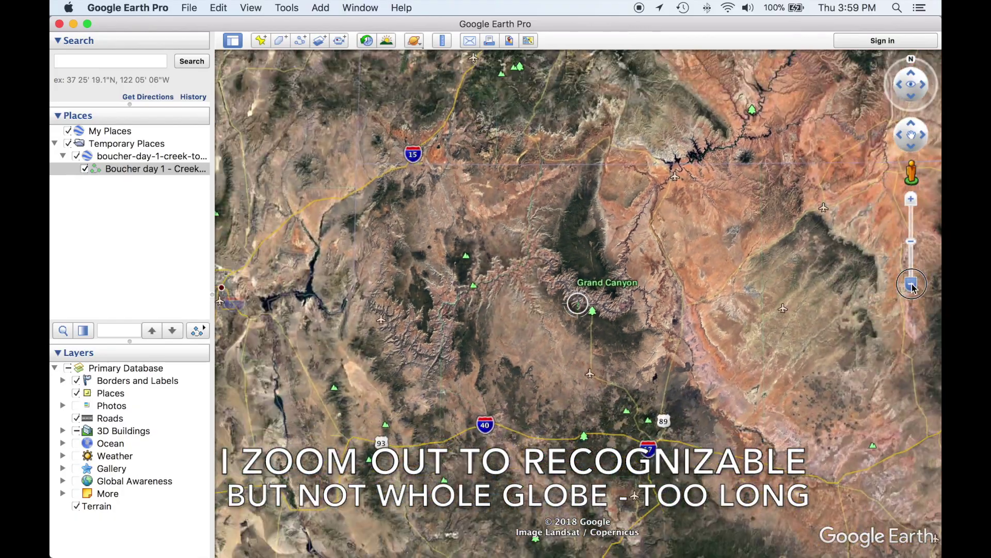
Step: Zoom out with the zoom slider to an overview of the whole Grand Canyon
left_click_drag(912, 285, 912, 242)
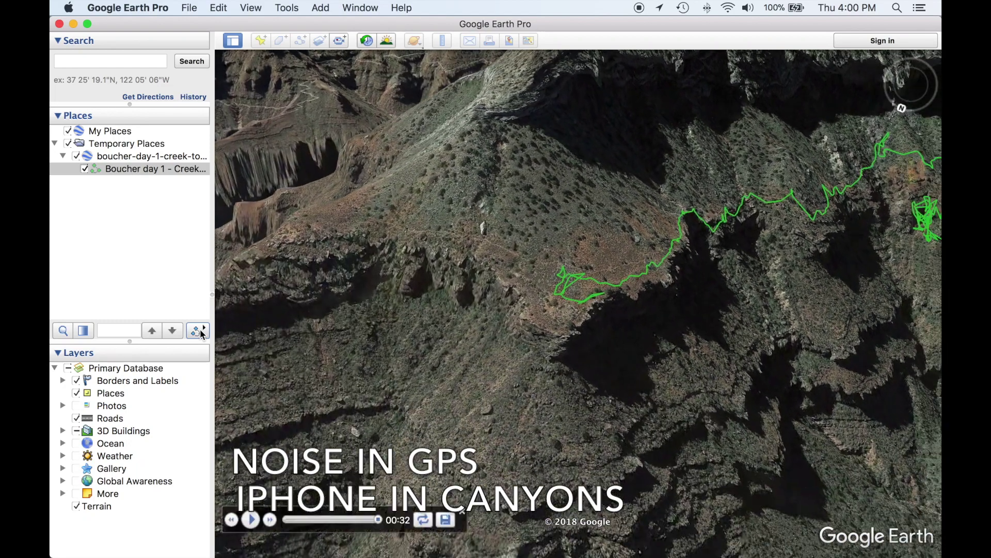
Step: Save the recorded flyover as 'Boucher Tour' under Temporary Places
left_click(446, 521)
type("B")
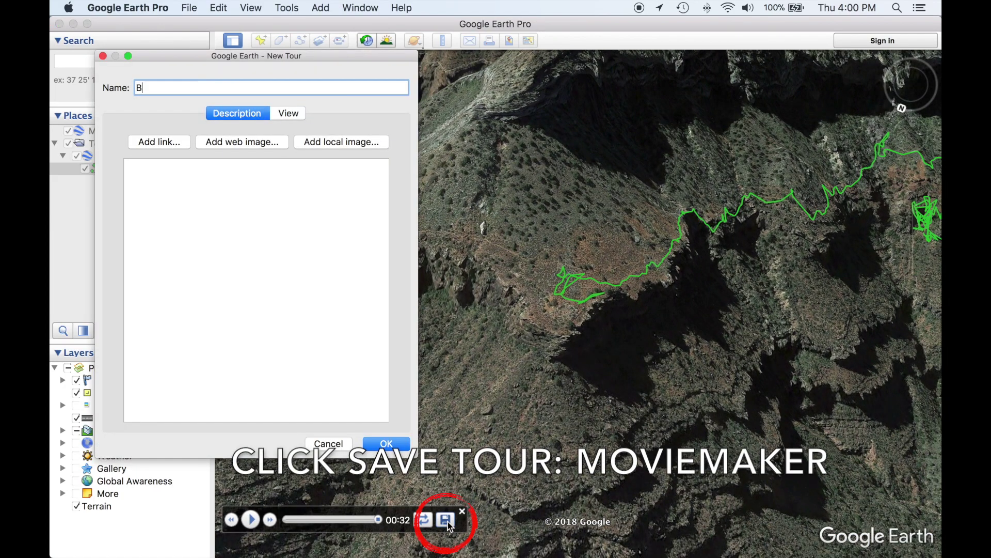
type("oucher Tour")
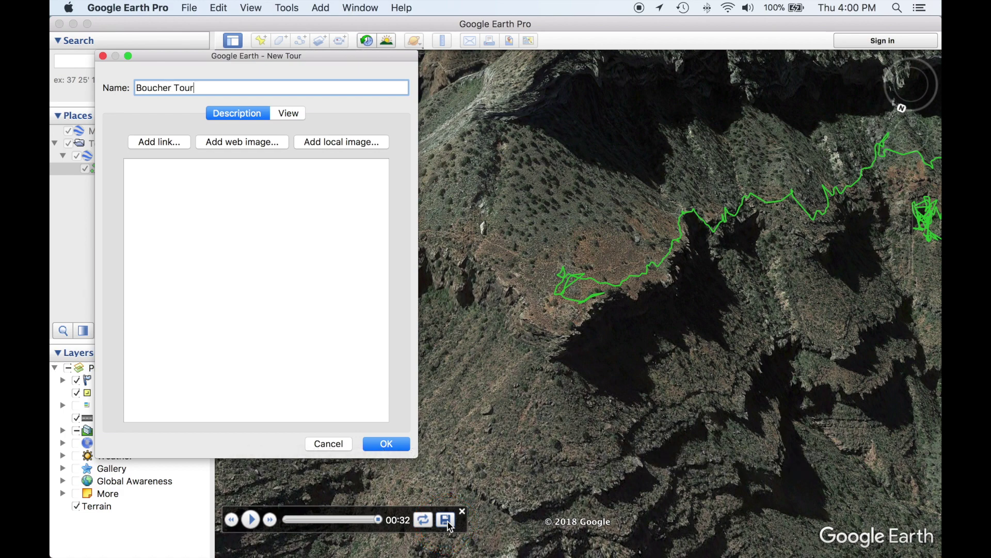
key("Return")
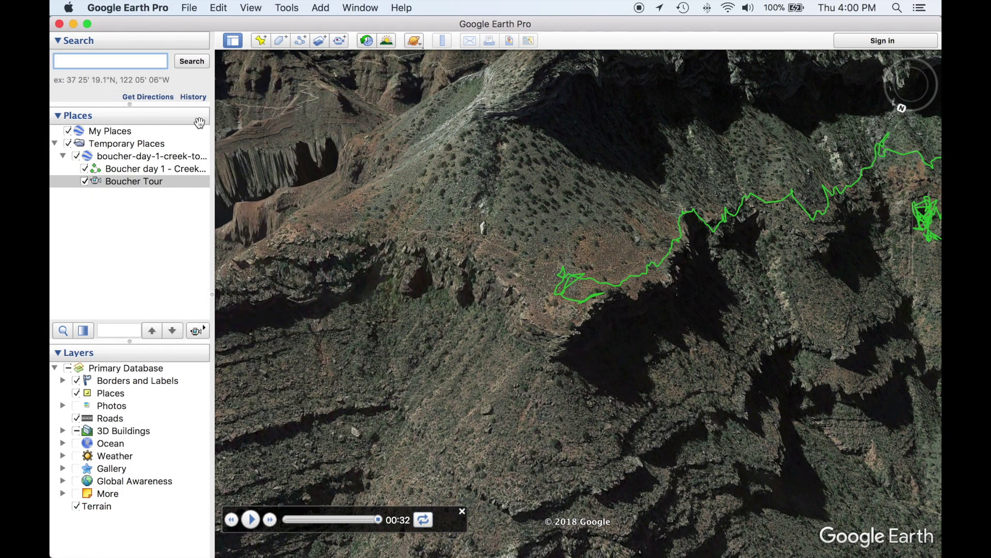
left_click(128, 8)
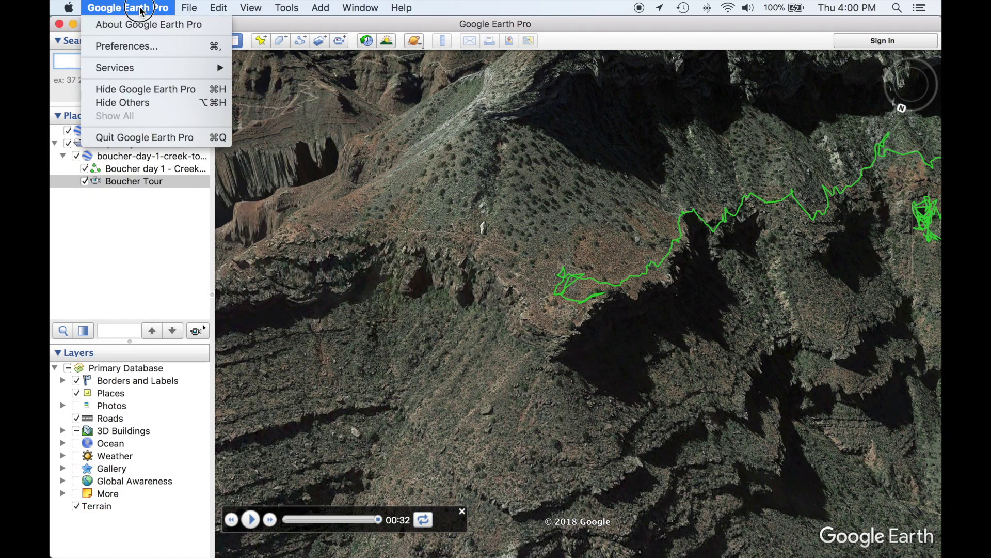
Step: In Touring preferences, set camera range to 901.9 m and track speed to 11.9×
left_click(140, 47)
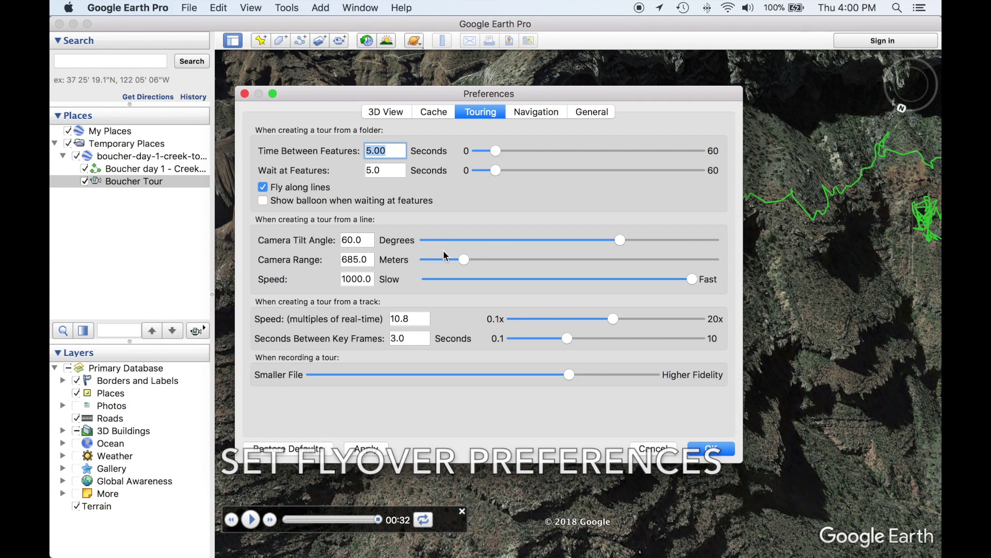
mouse_move(464, 263)
left_mouse_down()
mouse_move(522, 260)
mouse_move(478, 265)
left_mouse_up()
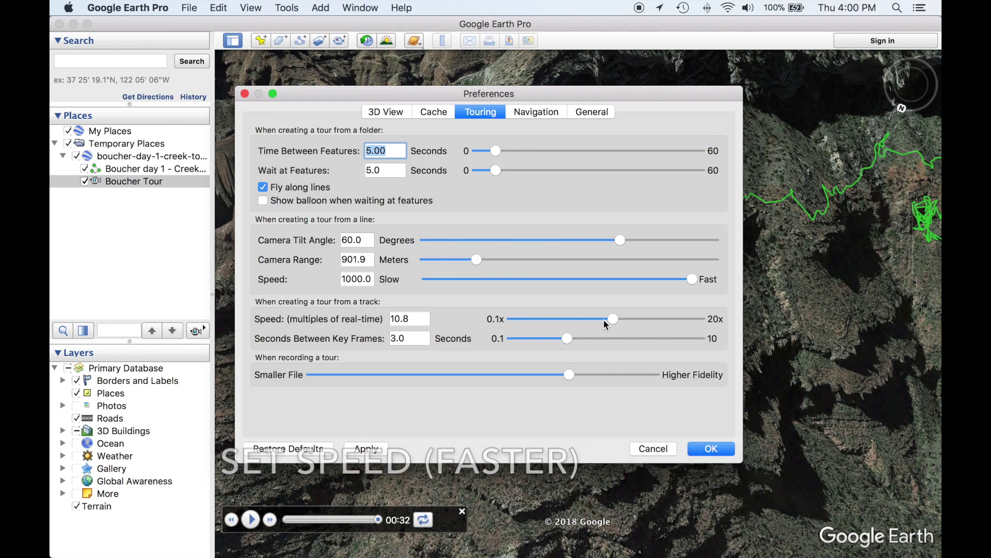
mouse_move(613, 319)
left_mouse_down()
mouse_move(593, 321)
mouse_move(624, 323)
left_mouse_up()
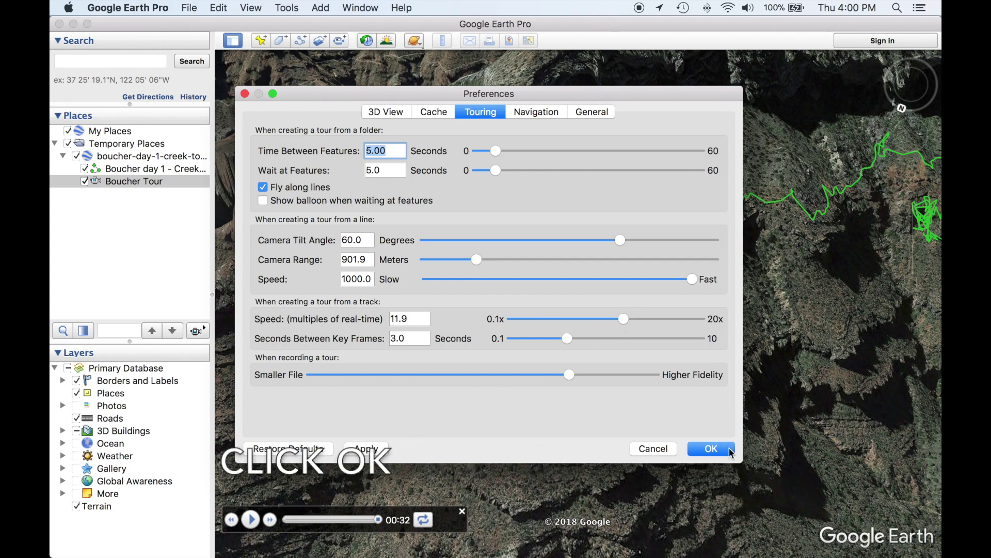
left_click(711, 449)
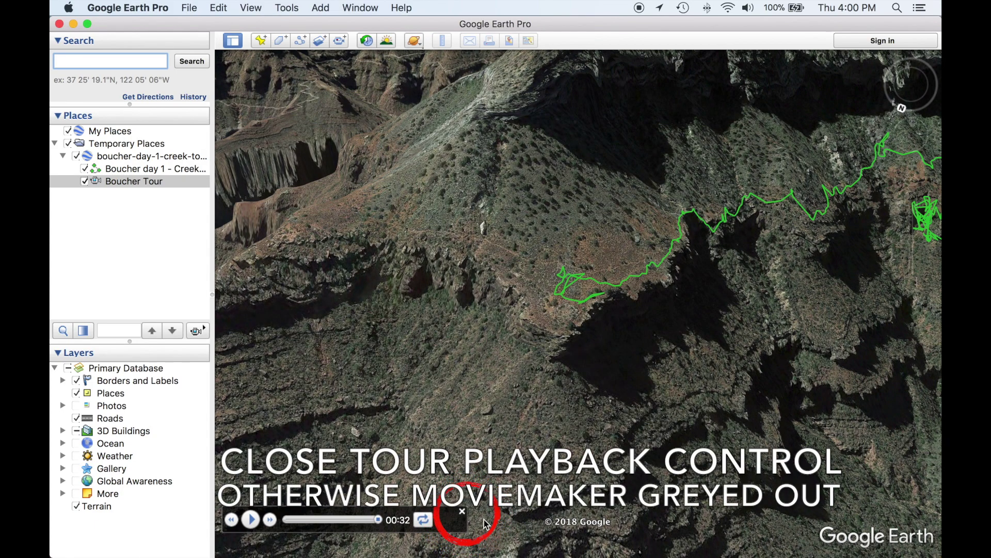
Step: Render Boucher Tour with Movie Maker as an HD 1080p Boucher.mp4, then switch to iMovie
left_click(462, 512)
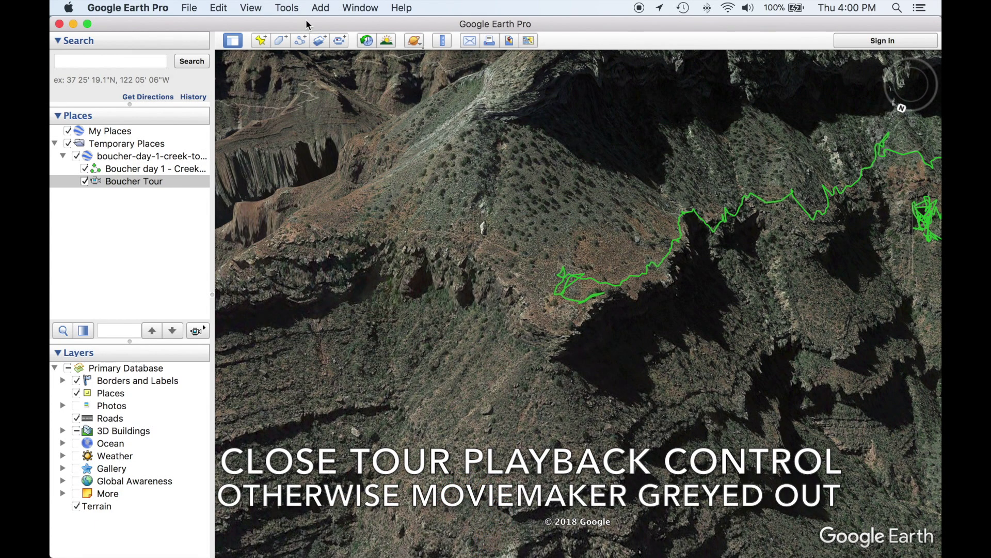
left_click(287, 8)
left_click(313, 73)
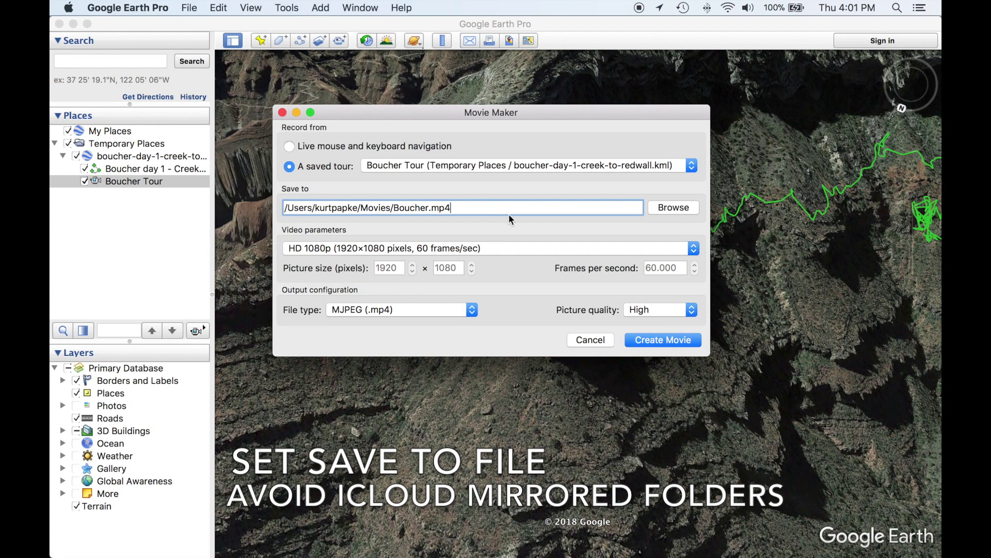
left_click(611, 248)
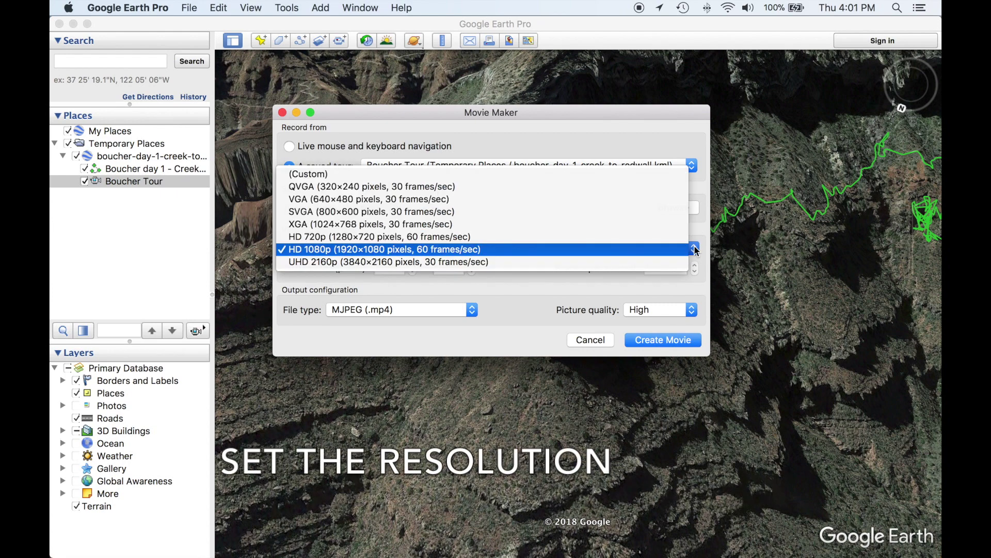
left_click(481, 252)
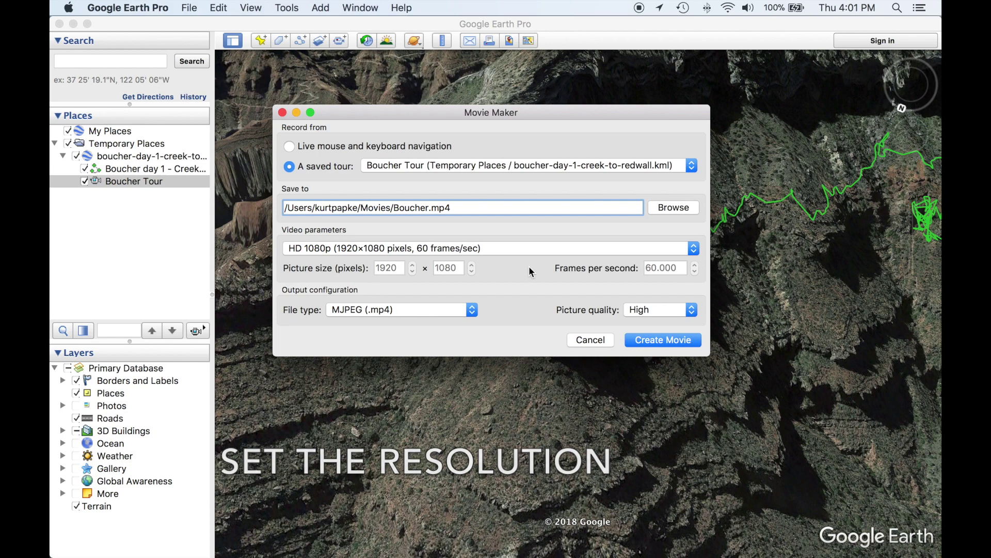
left_click(660, 339)
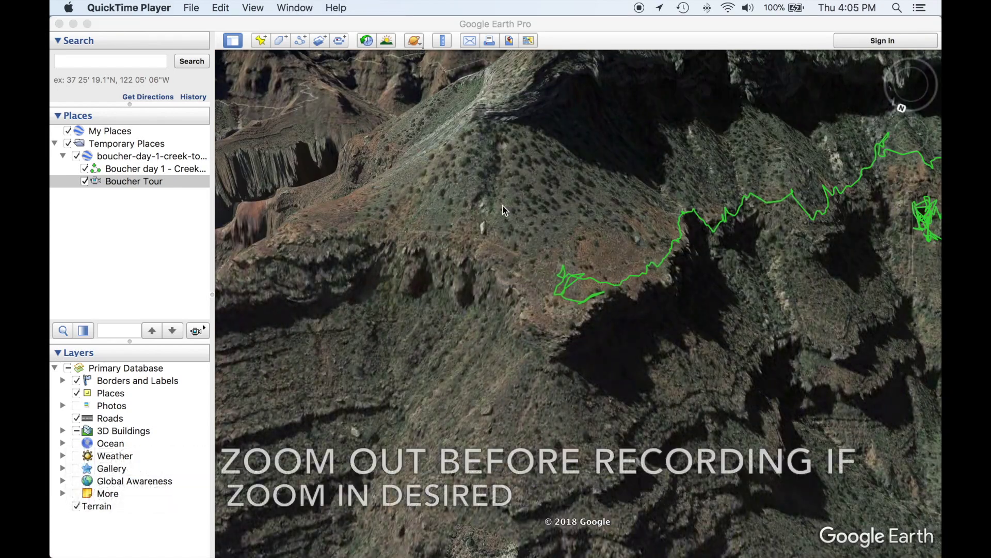
left_click(74, 24)
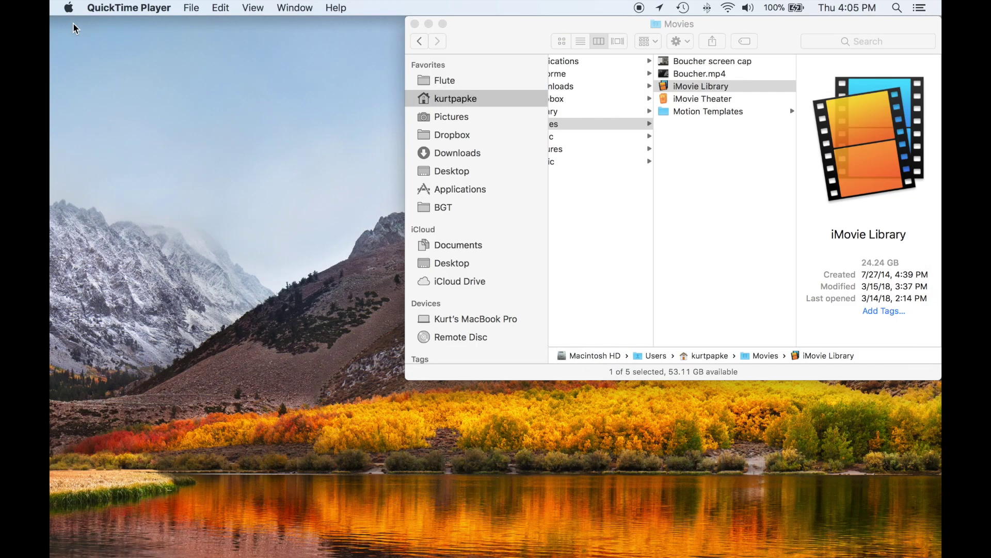
left_click(788, 538)
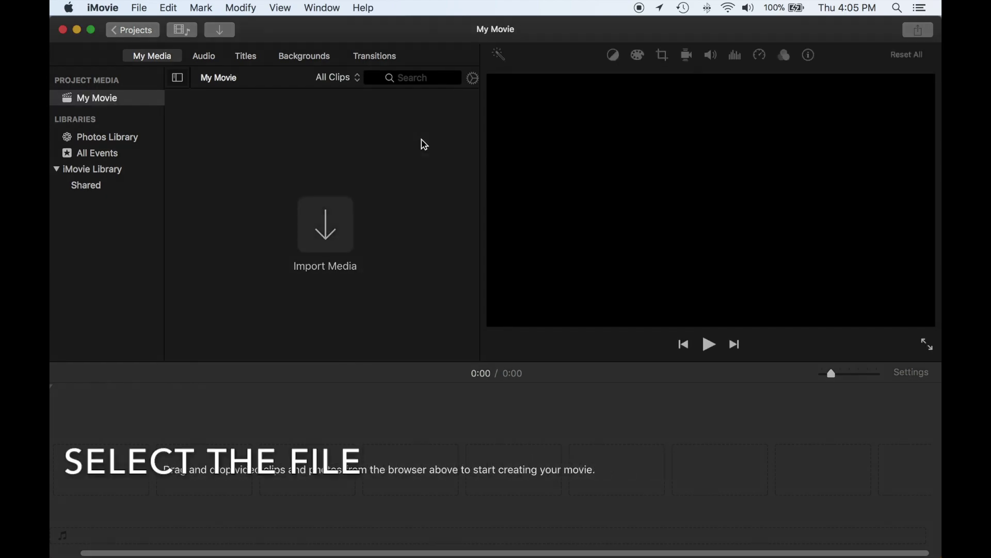
Step: Import Boucher.mp4 into iMovie, drag it onto the My Movie timeline, and play it
key("super+i")
scroll(273, 366, "down", 3)
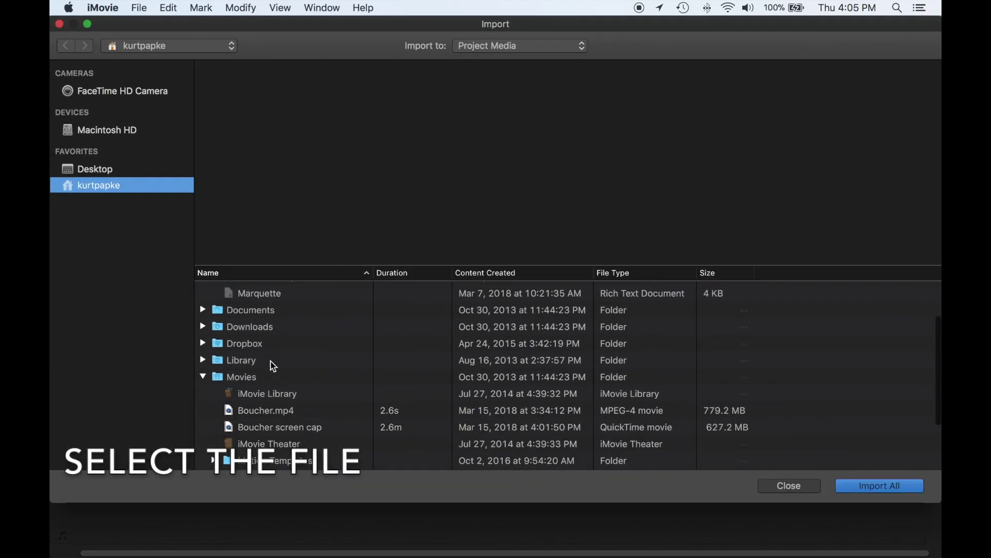
left_click(273, 412)
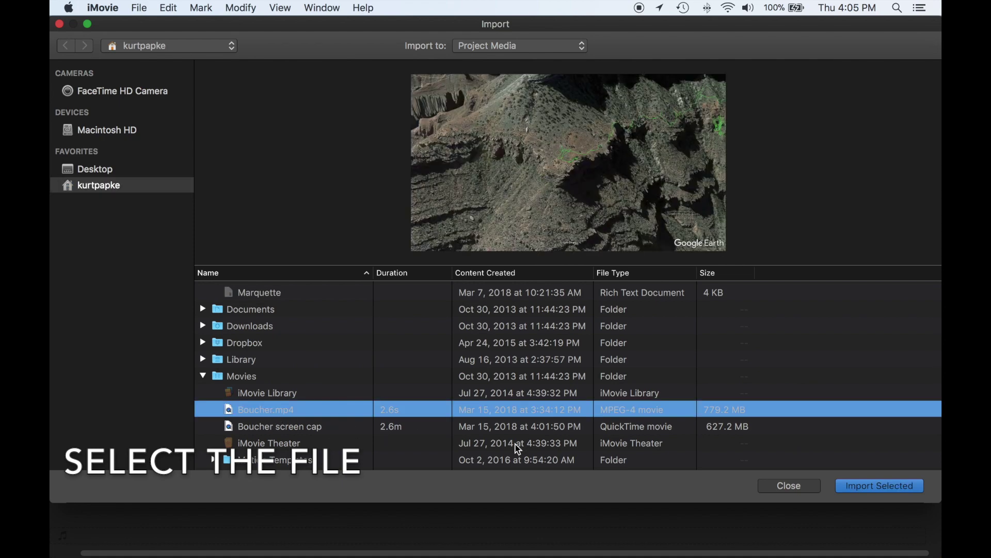
left_click(866, 486)
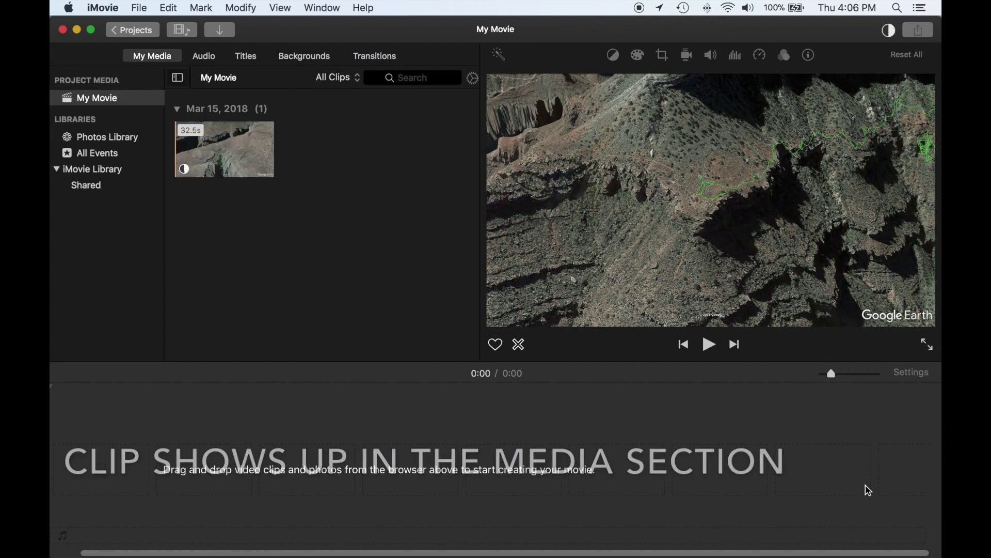
left_click(226, 181)
left_click_drag(226, 182, 182, 474)
left_click(171, 480)
key("backslash")
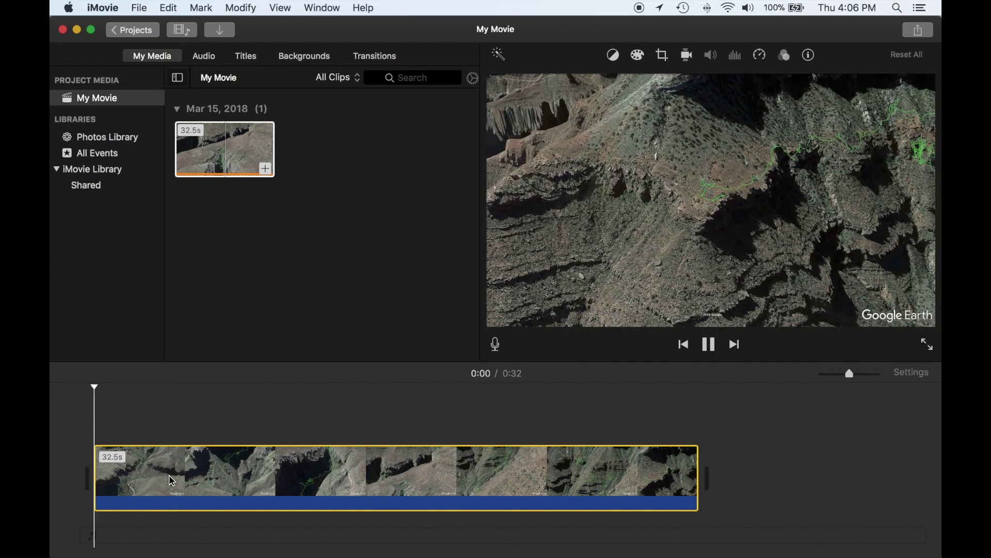